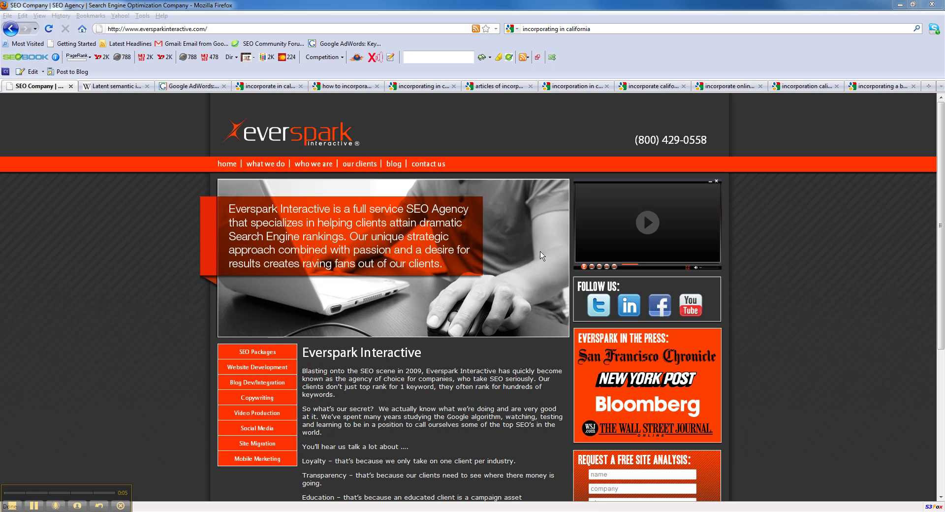
Step: Read the Latent semantic indexing Wikipedia article before returning to the AdWords keyword ideas
click(98, 87)
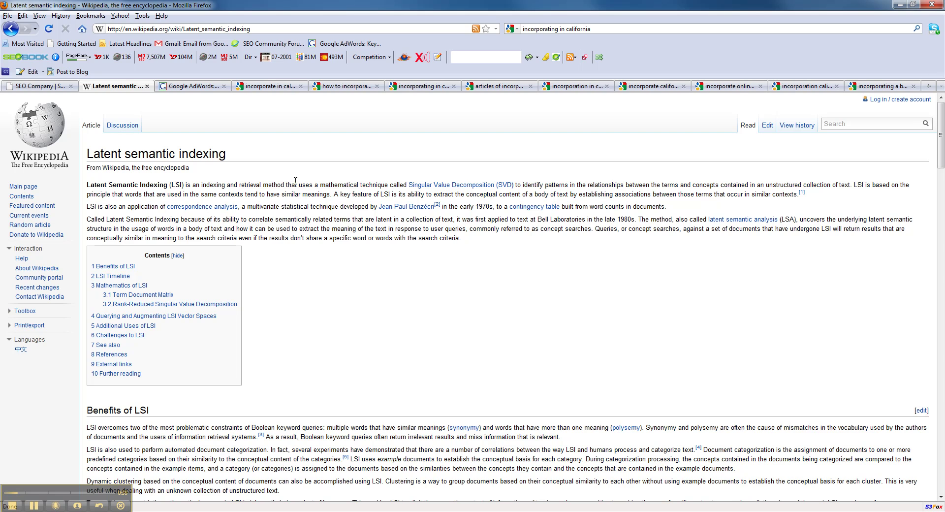
click(193, 87)
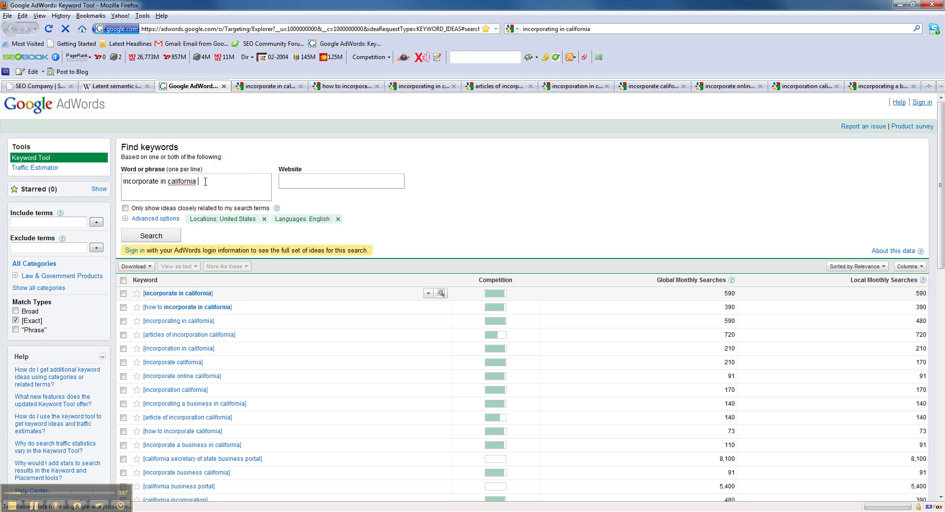
Step: Highlight the seed phrase 'incorporate in california' in the Keyword Tool, then view its Google results
drag(205, 181, 120, 183)
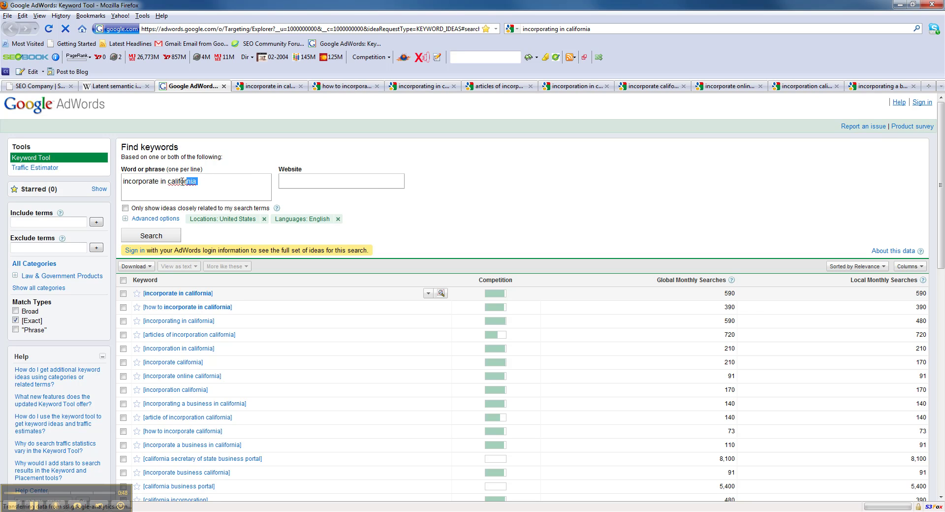
click(208, 186)
triple_click(211, 185)
click(230, 185)
drag(182, 181, 123, 182)
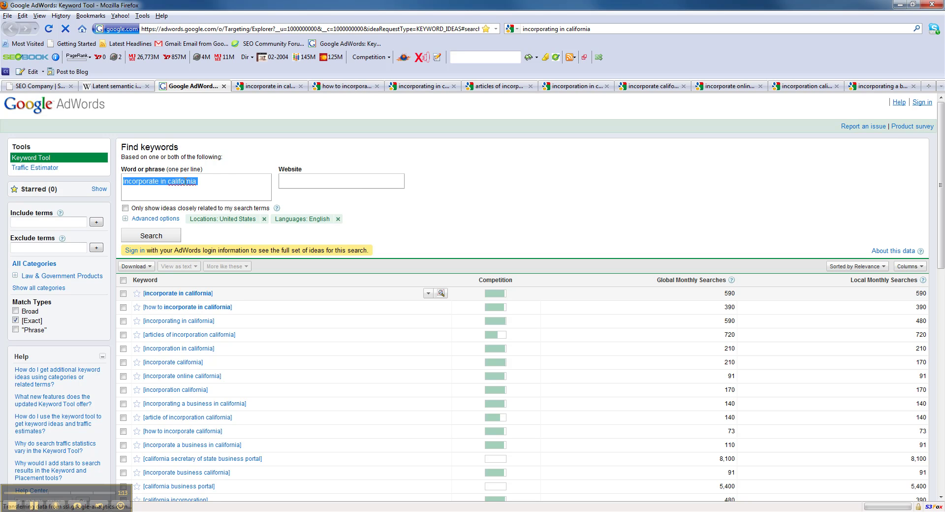
drag(198, 182, 123, 182)
click(201, 181)
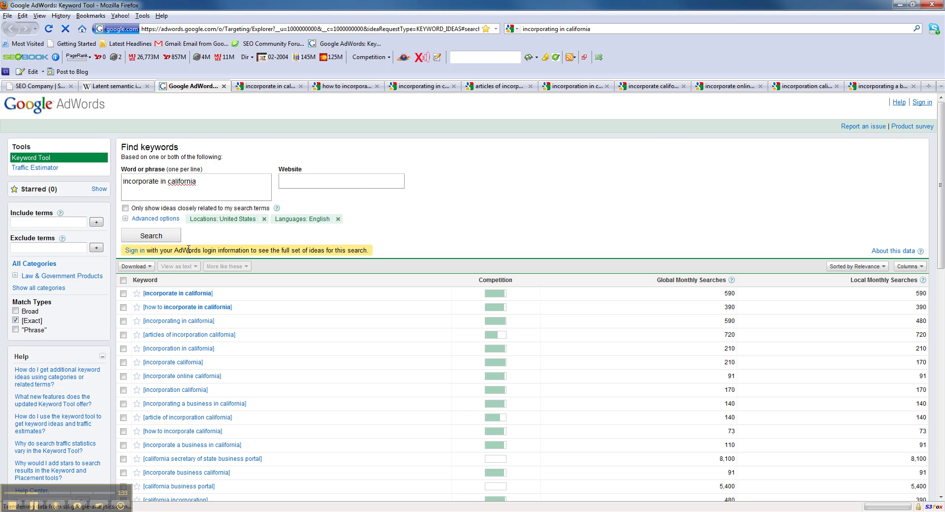
click(273, 88)
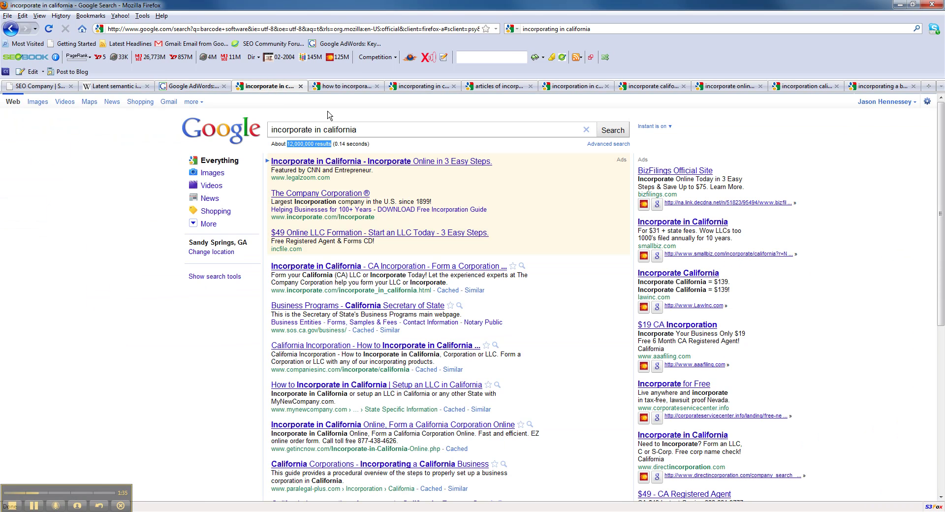
click(374, 128)
scroll(303, 163, down, 2)
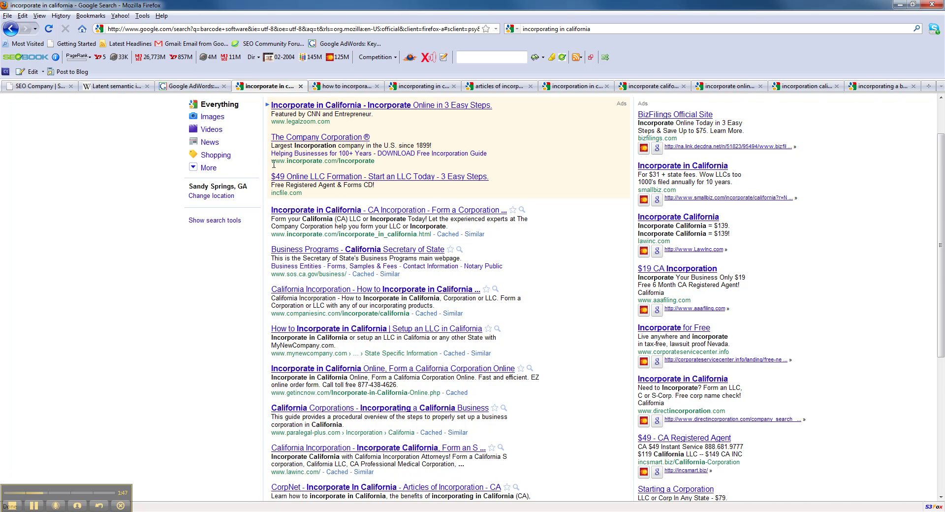
scroll(233, 202, down, 2)
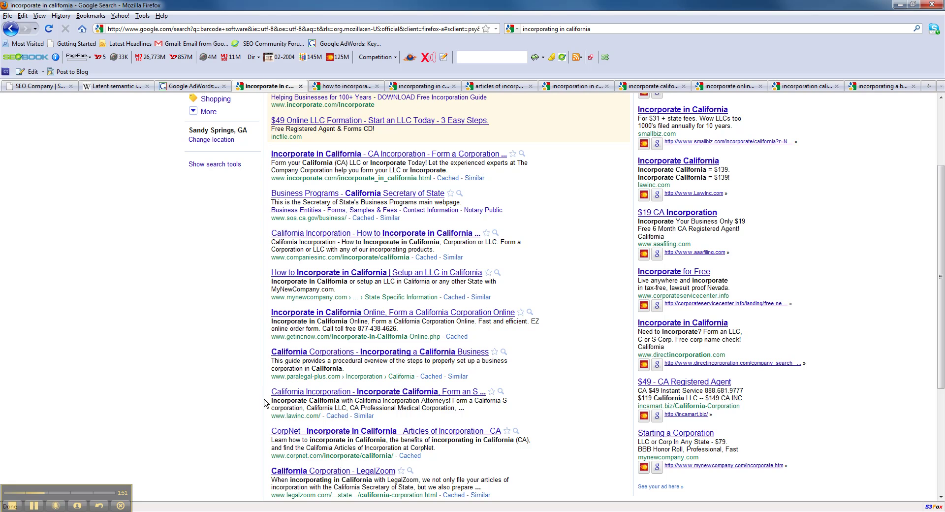
drag(422, 457, 269, 433)
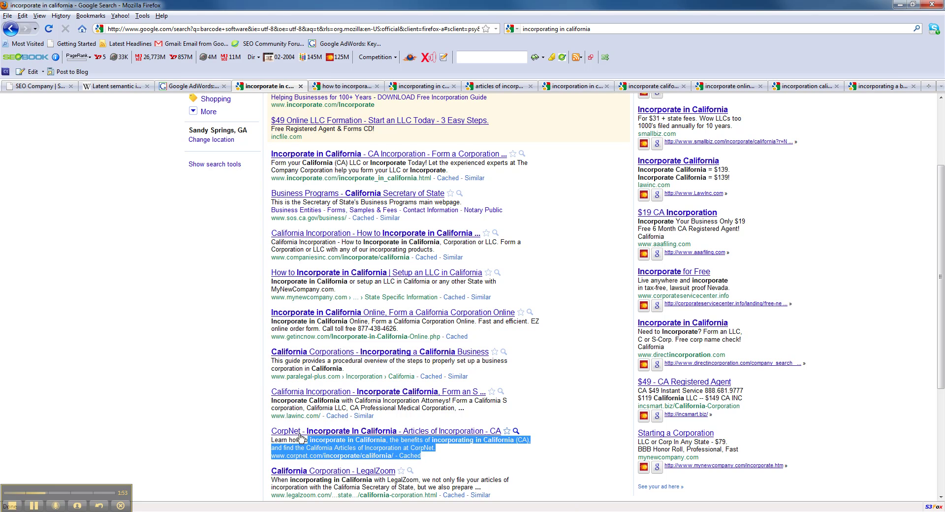
click(270, 433)
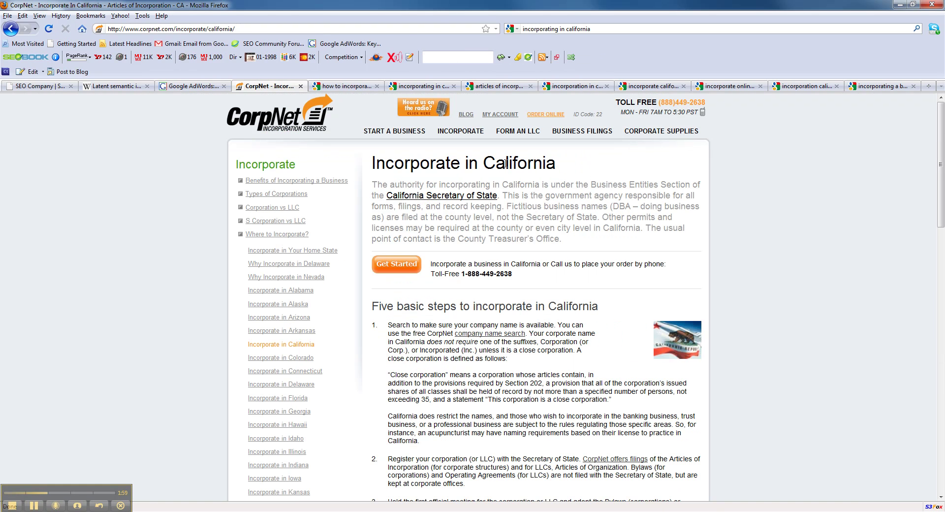
click(11, 29)
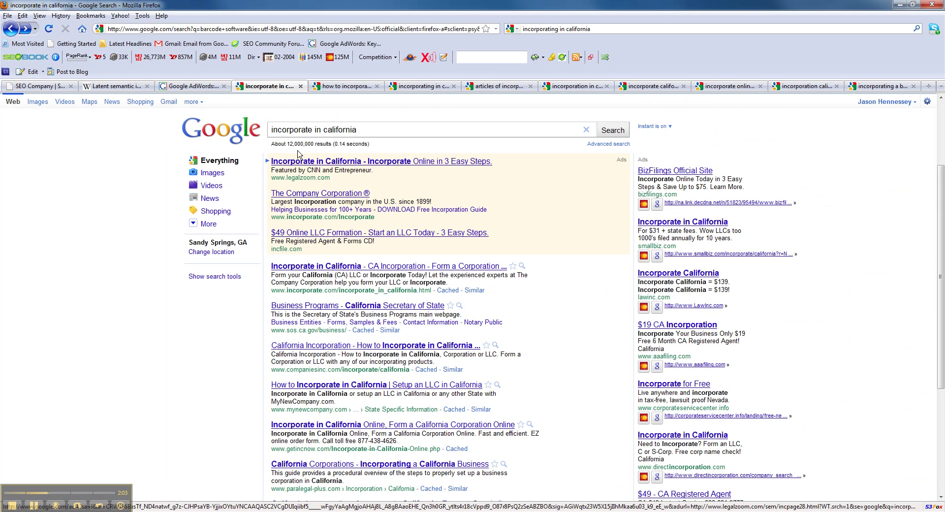
drag(285, 143, 328, 146)
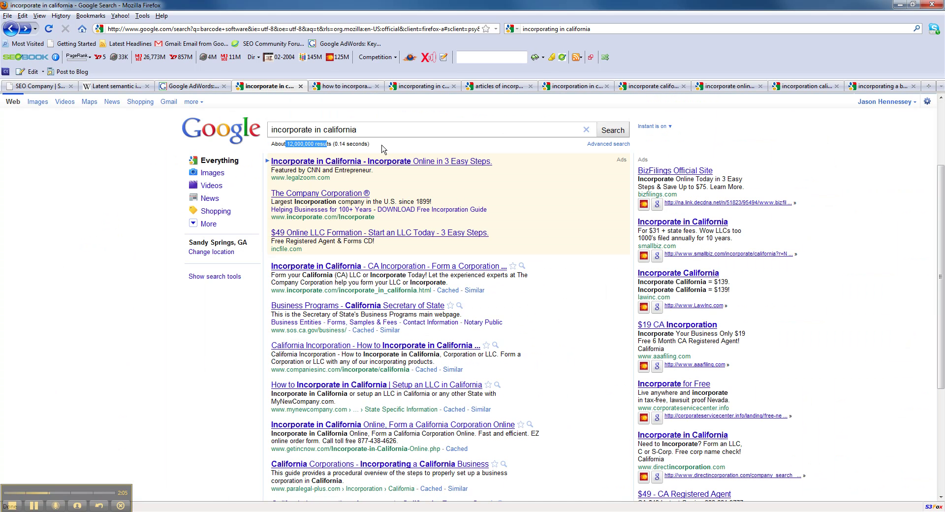
click(362, 145)
drag(332, 144, 286, 145)
drag(365, 130, 272, 129)
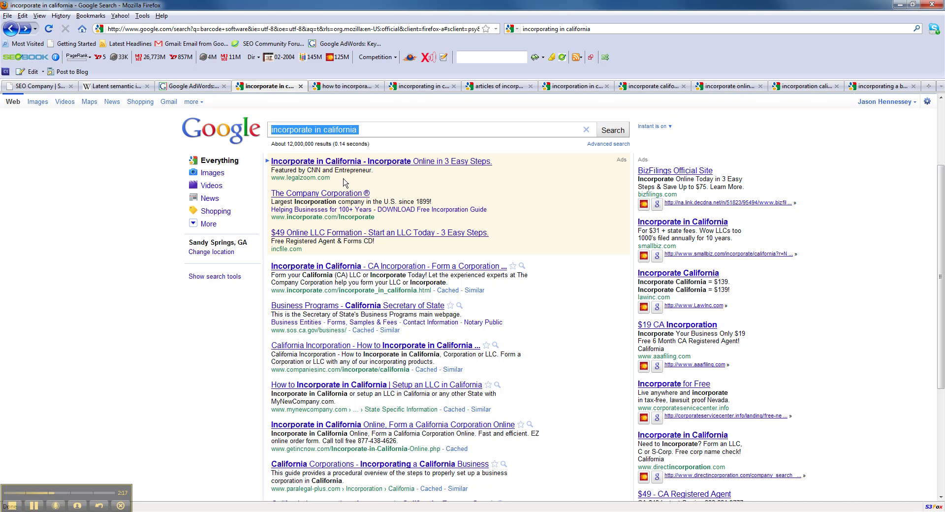
click(199, 89)
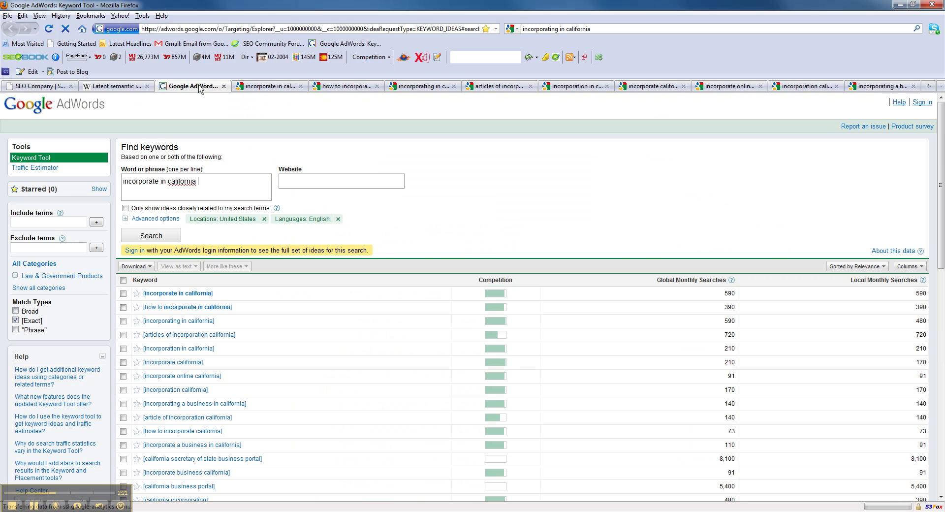
click(220, 186)
scroll(226, 273, down, 2)
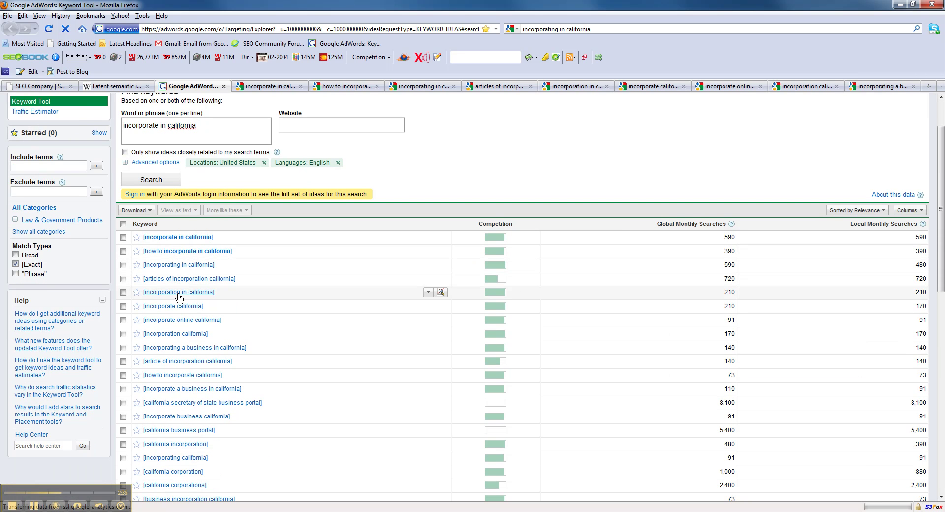
mouse_move(516, 250)
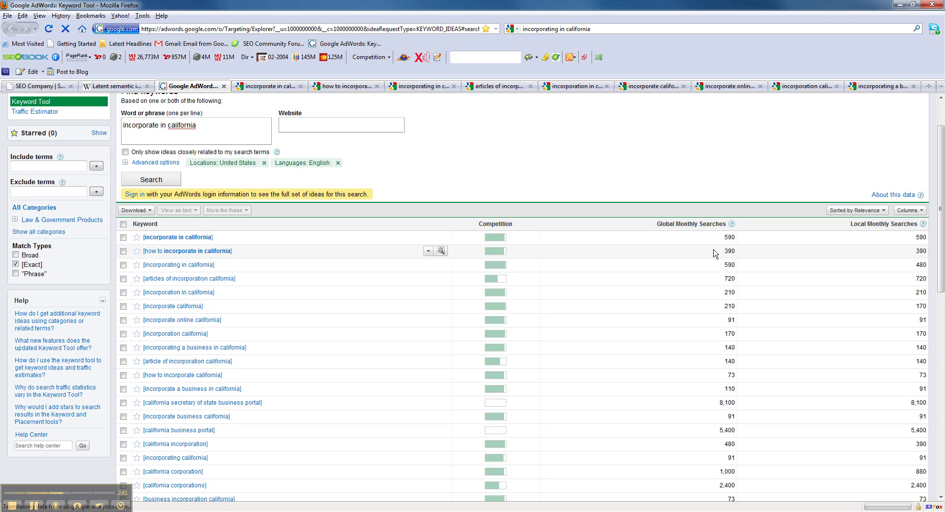
drag(722, 251, 735, 251)
click(255, 88)
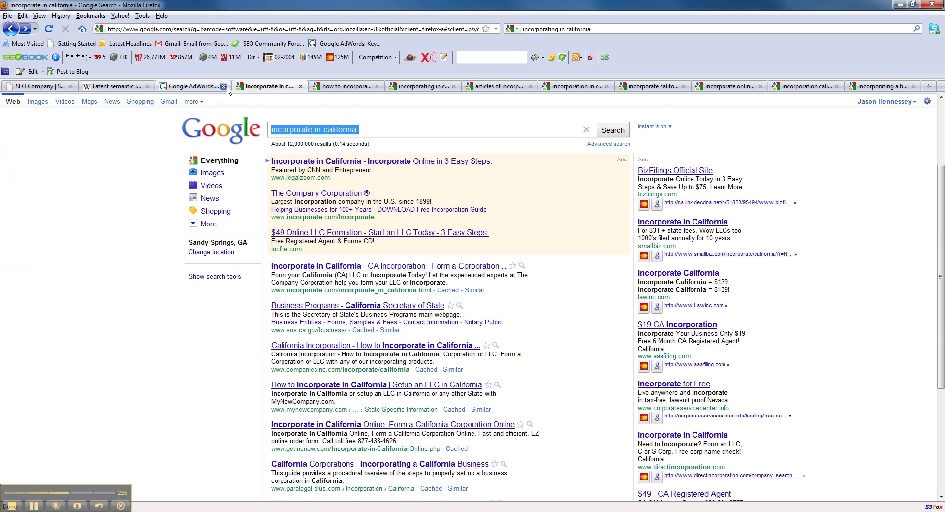
Step: Check CorpNet's listing on page 2 of the 'how to incorporate in california' results
click(325, 88)
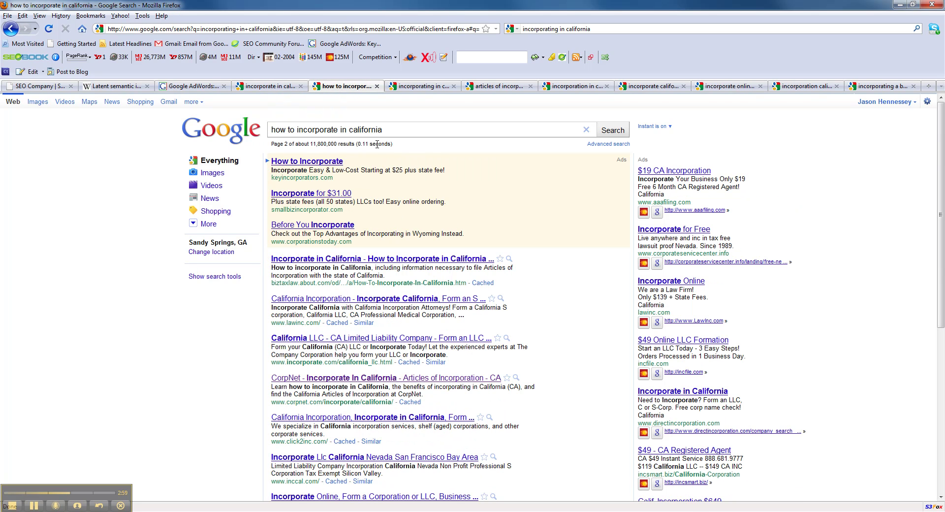
drag(284, 146, 292, 146)
scroll(246, 197, down, 2)
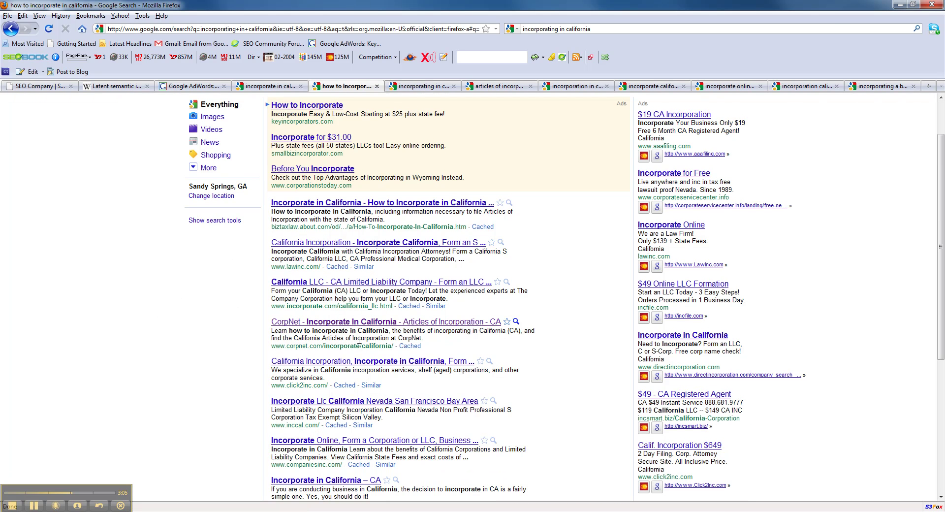
drag(440, 345, 256, 320)
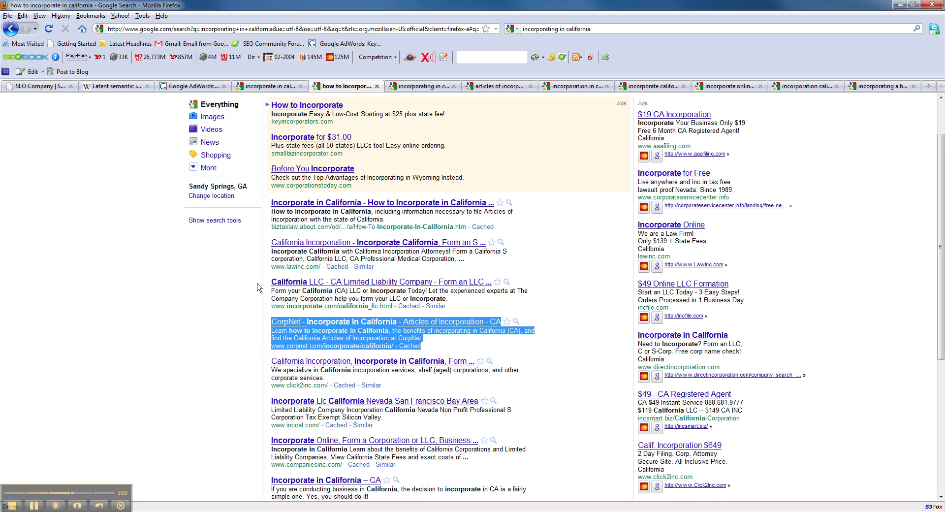
click(256, 324)
scroll(259, 288, up, 2)
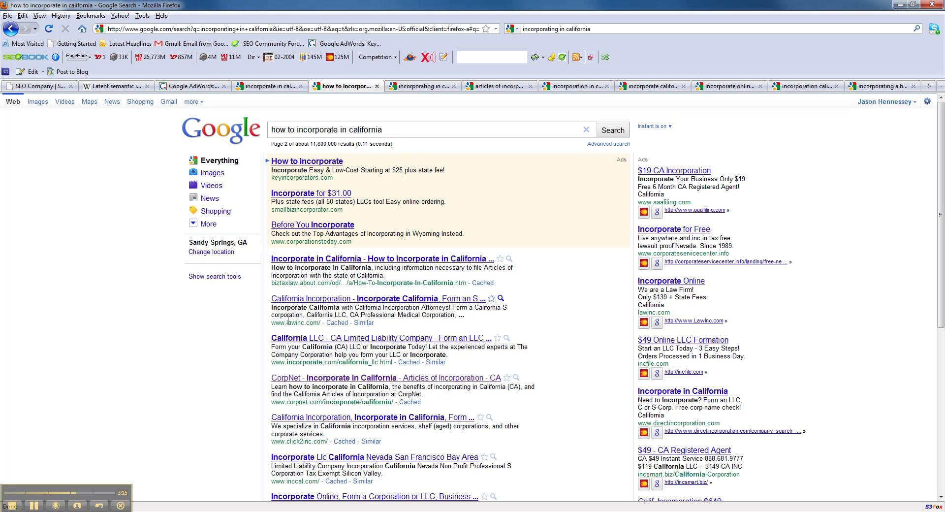
Step: Note 590 monthly searches for 'incorporating in california', then highlight CorpNet in its Google results
click(189, 86)
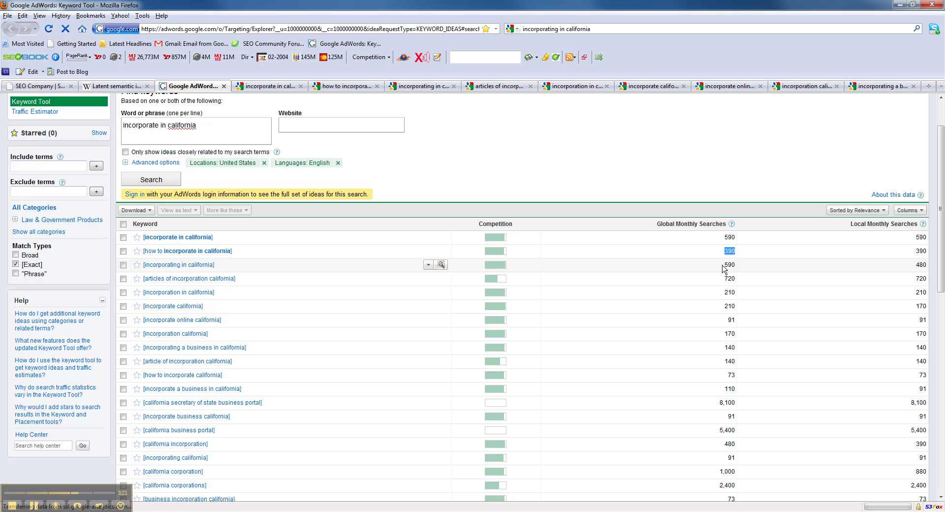
drag(723, 266, 734, 265)
click(399, 87)
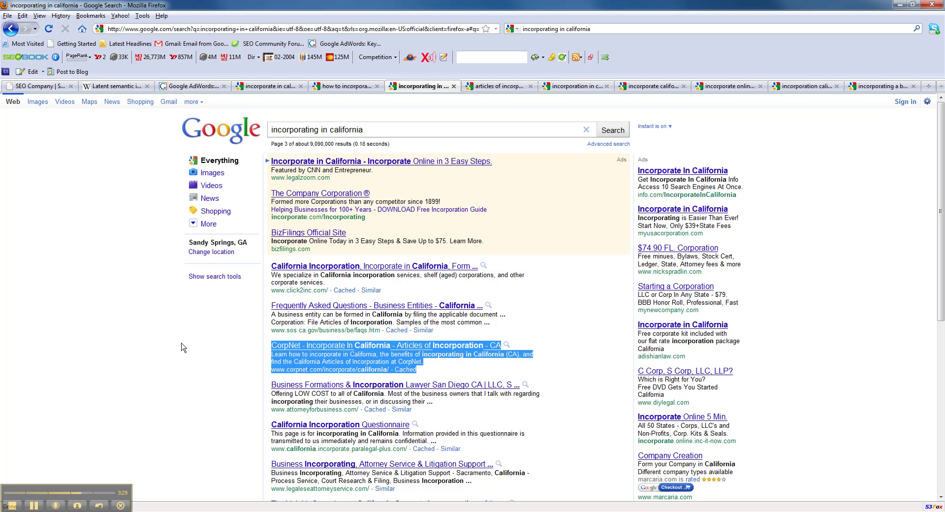
click(191, 357)
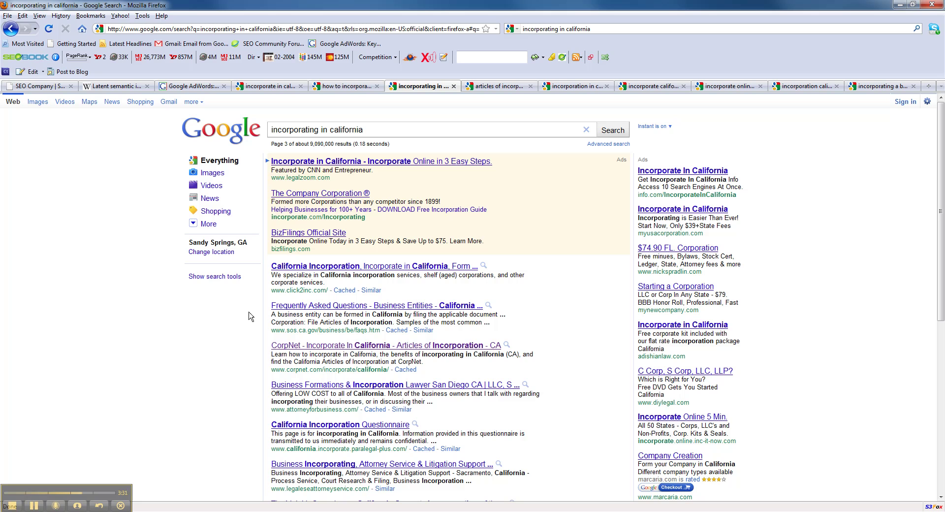
drag(436, 370, 274, 350)
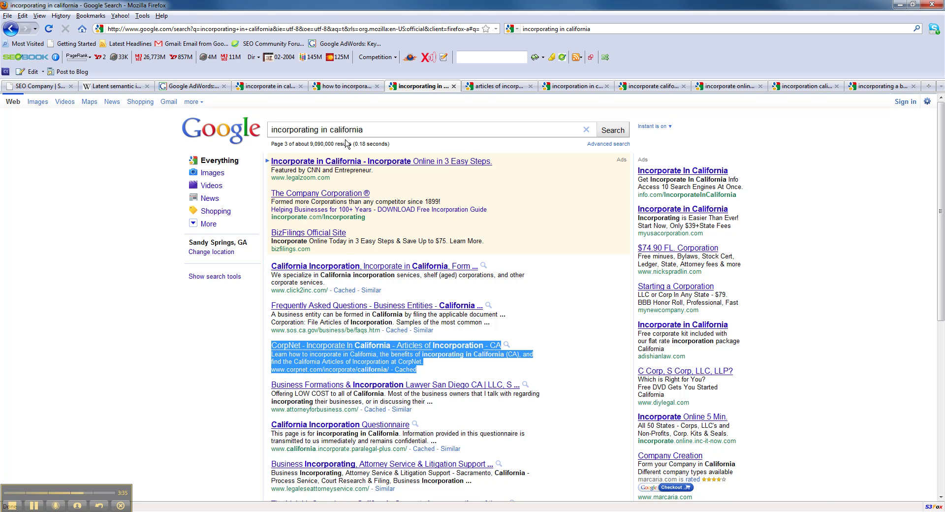
drag(365, 130, 266, 129)
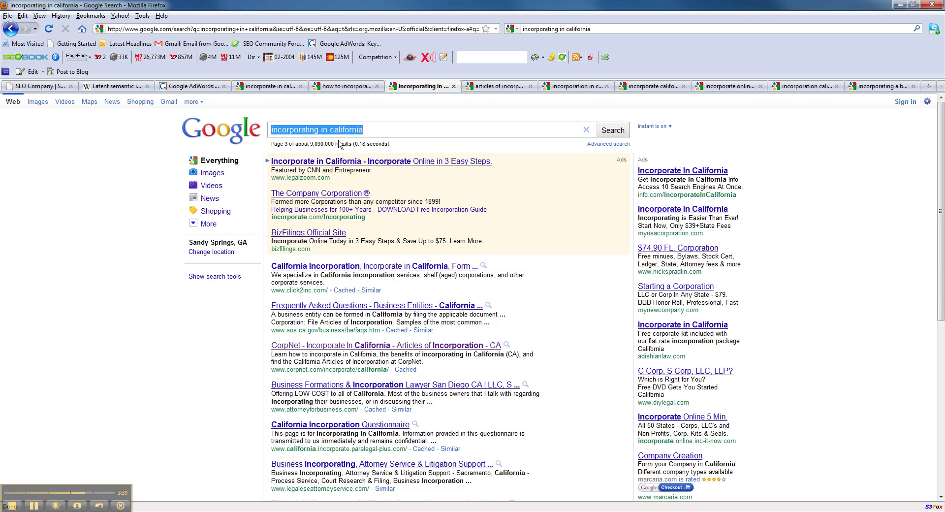
Step: Review the Google results for 'articles of incorporation california' from the AdWords keyword list
click(191, 89)
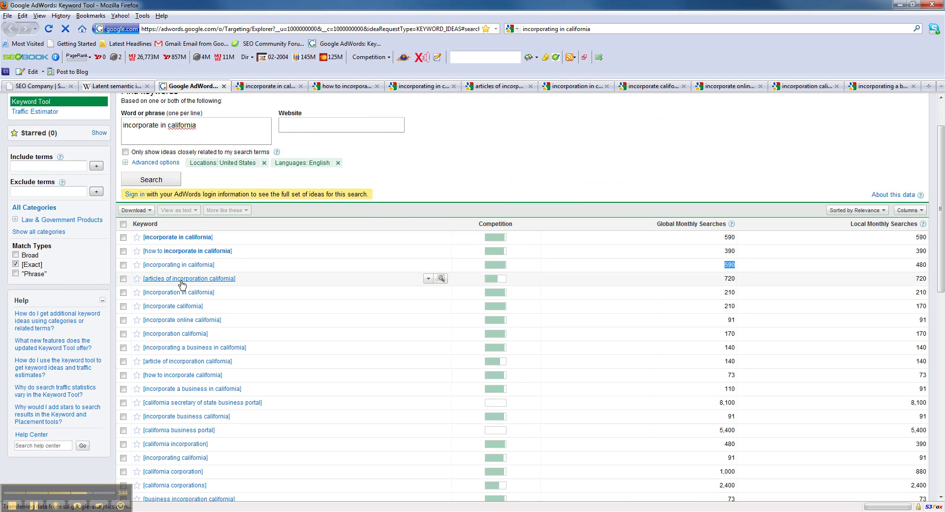
mouse_move(234, 280)
click(508, 93)
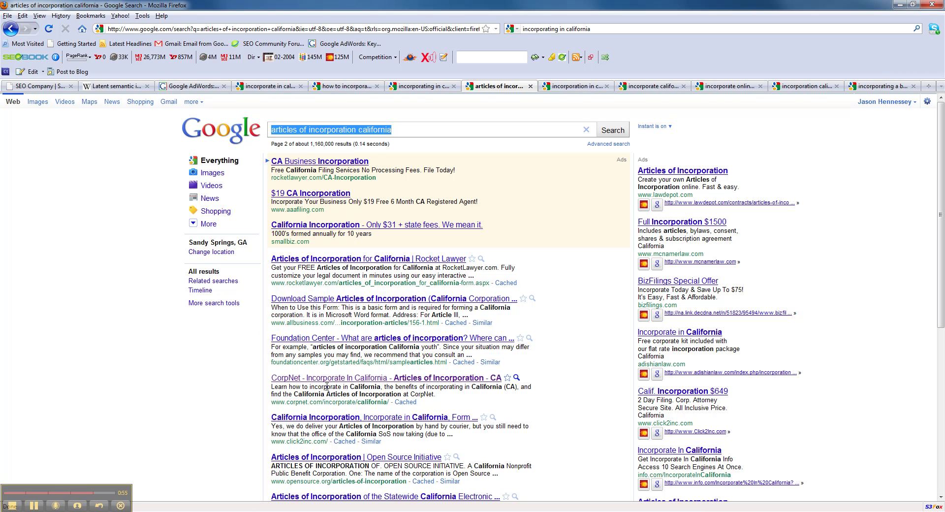
click(181, 86)
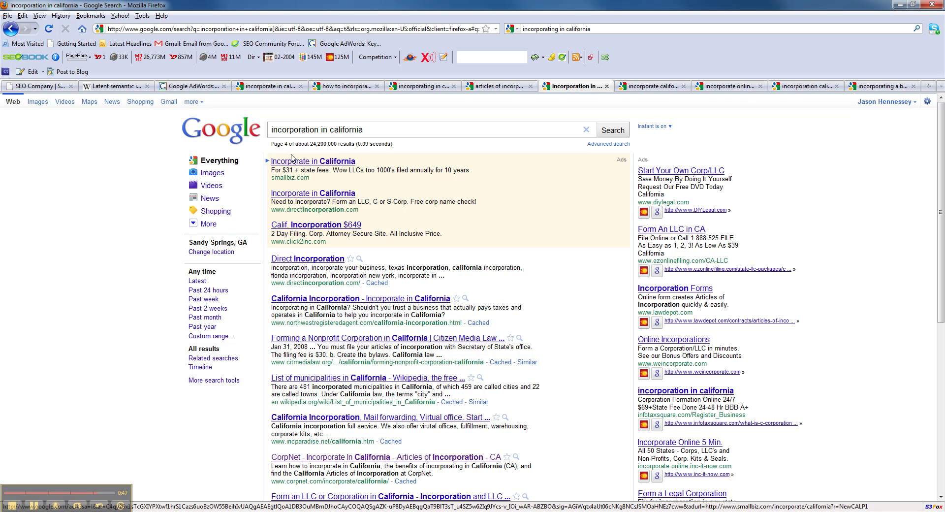
Step: Point out CorpNet's listing on page 4 of the 'incorporation in california' results
drag(271, 144, 305, 142)
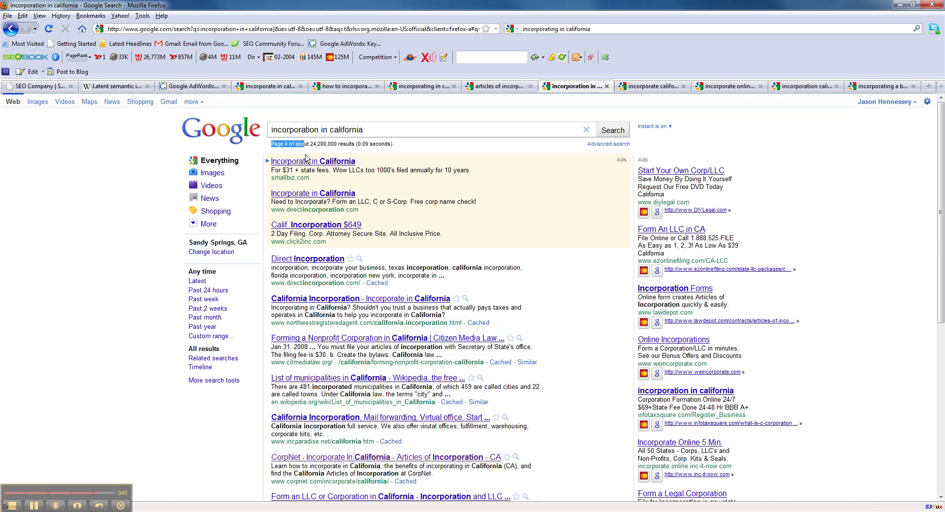
scroll(305, 157, down, 2)
drag(433, 426, 276, 402)
click(173, 87)
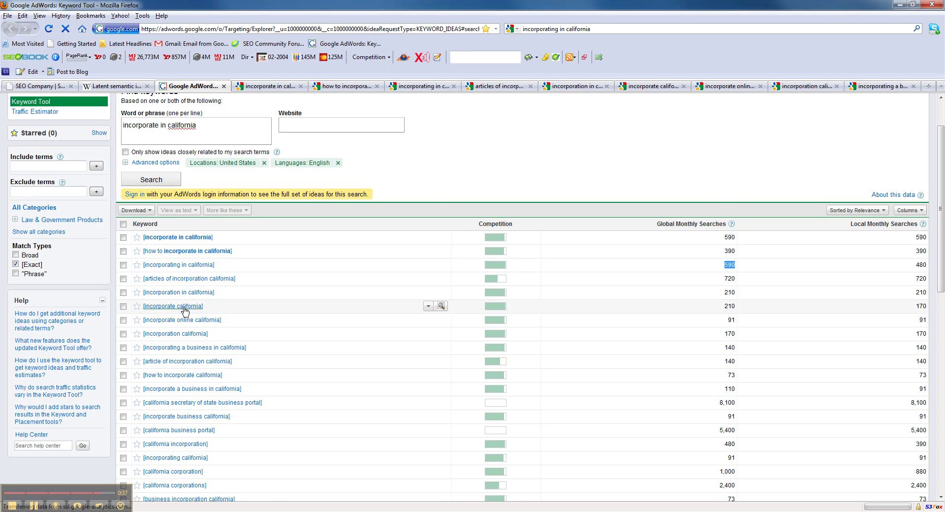
click(646, 86)
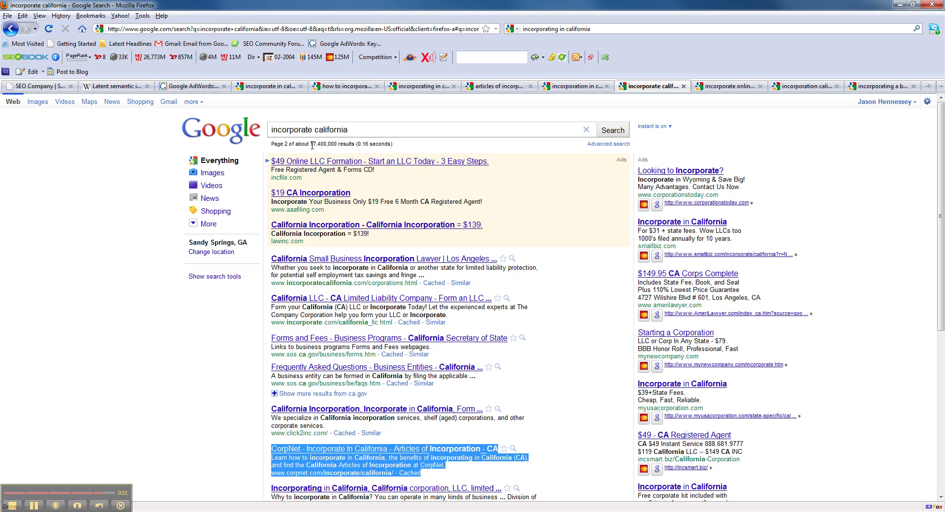
Step: Note the 'incorporate california' result count and CorpNet's listing for 'incorporate online california'
drag(311, 144, 328, 144)
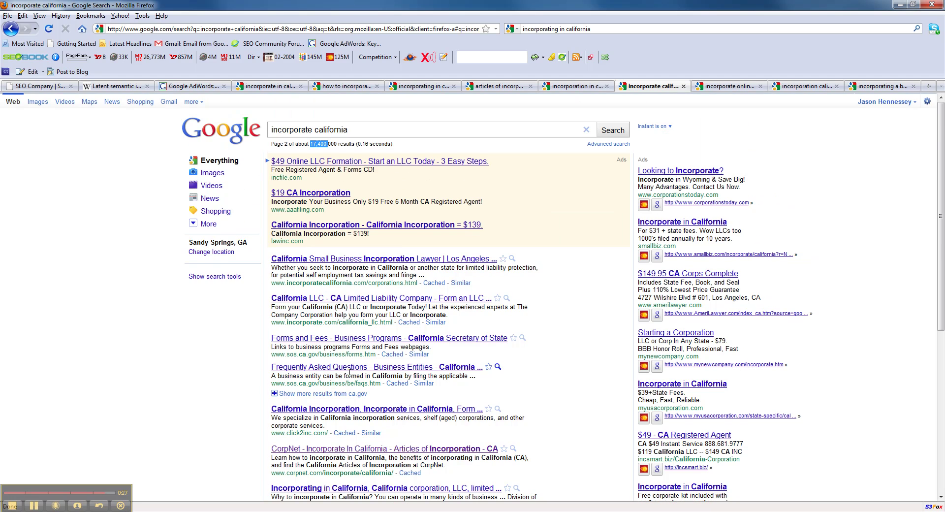
click(170, 86)
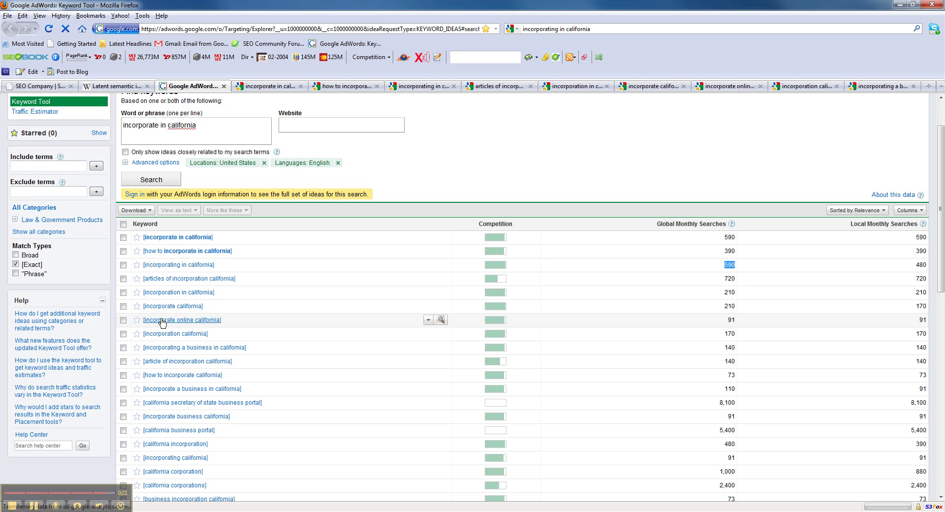
click(715, 88)
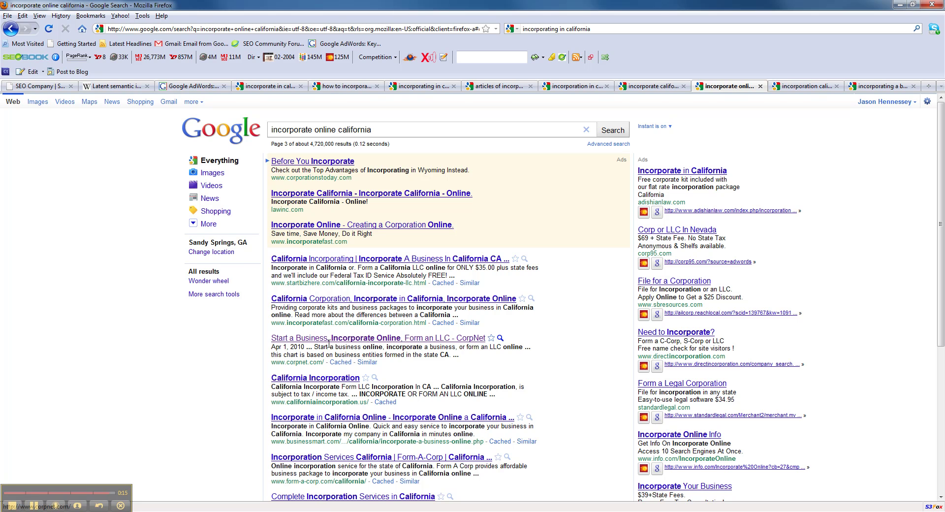
drag(400, 367, 269, 339)
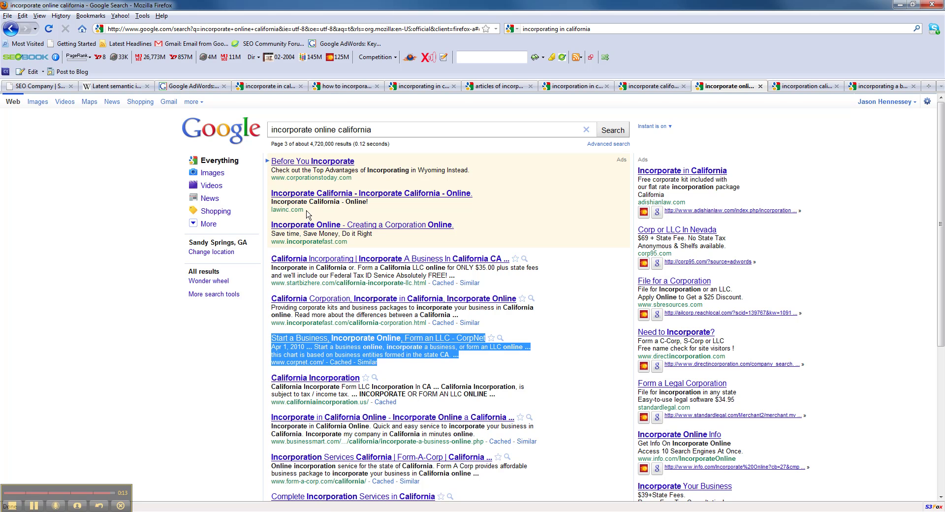
click(190, 88)
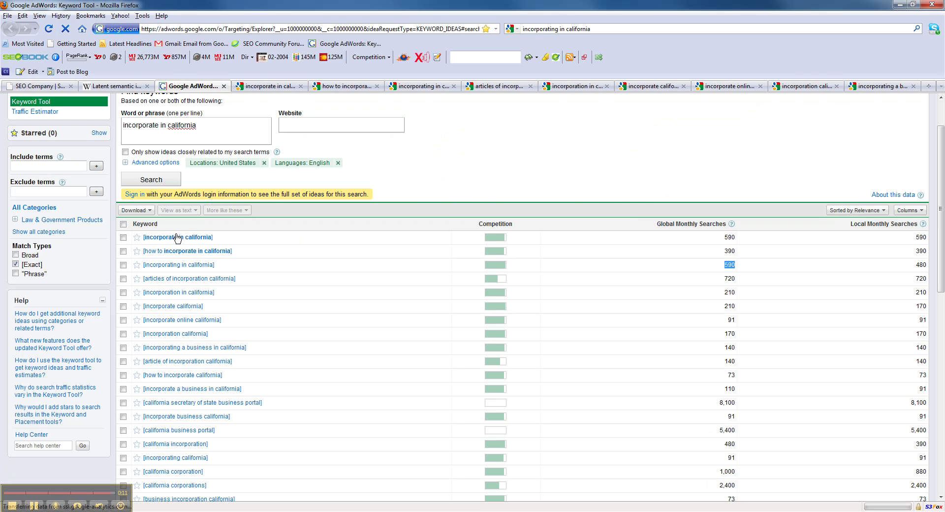
click(127, 87)
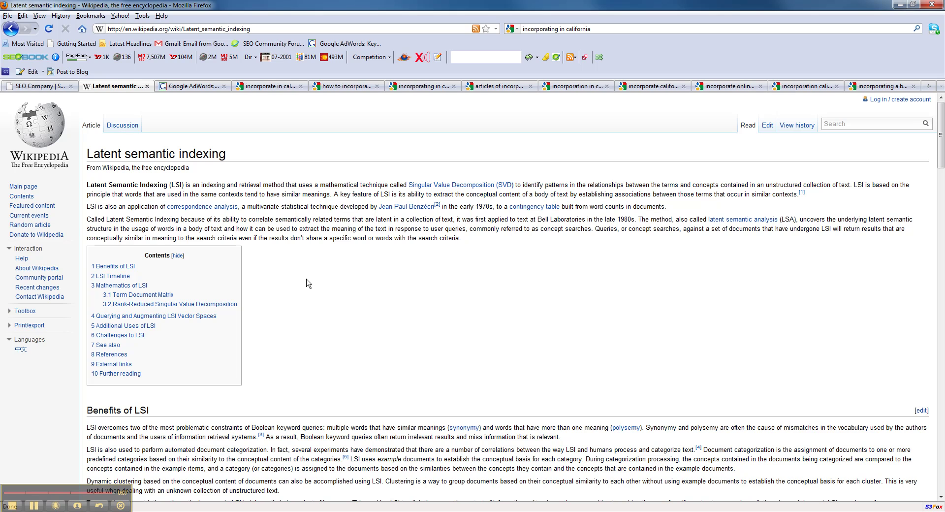